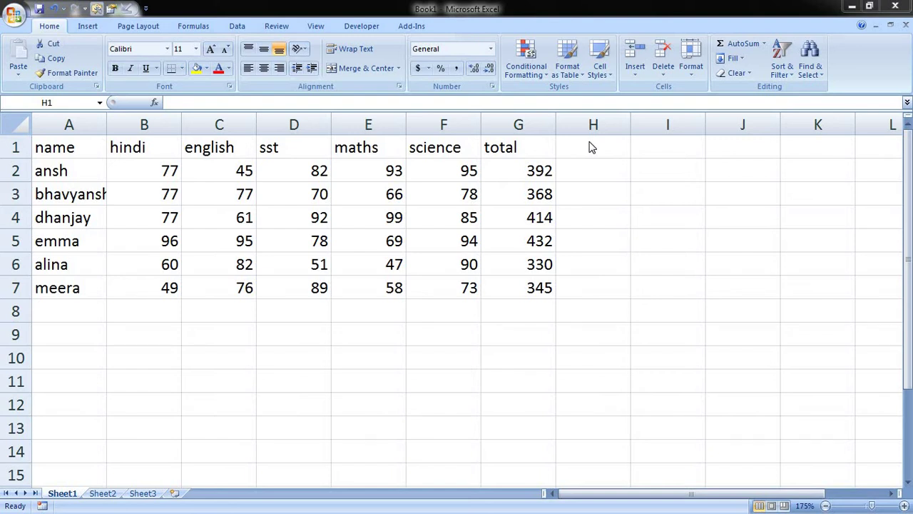
# Add the heading 'substract' in H1 beside the total column
pyautogui.click(588, 148)
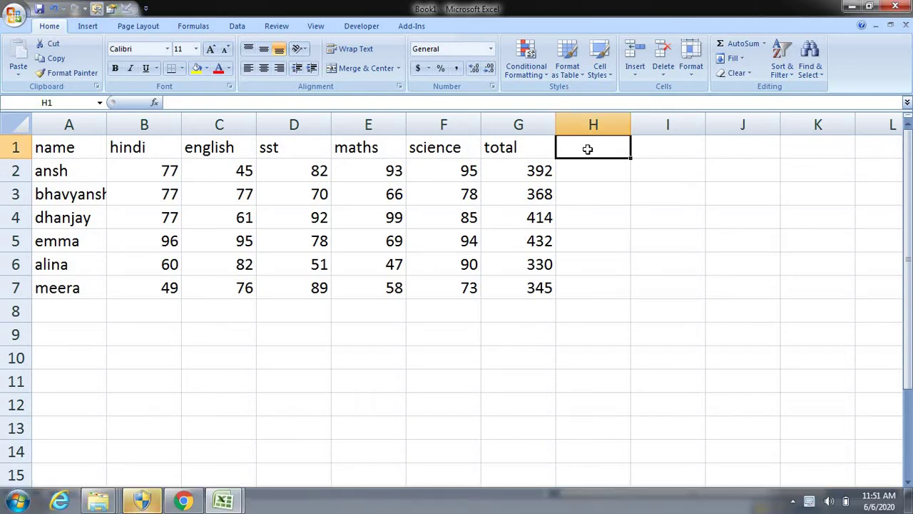
pyautogui.write('substr')
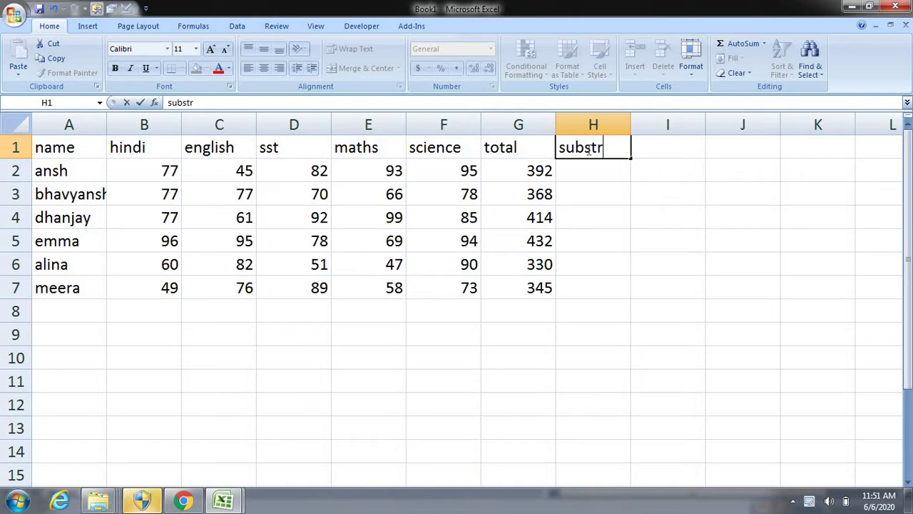
pyautogui.write('act')
pyautogui.press('Return')
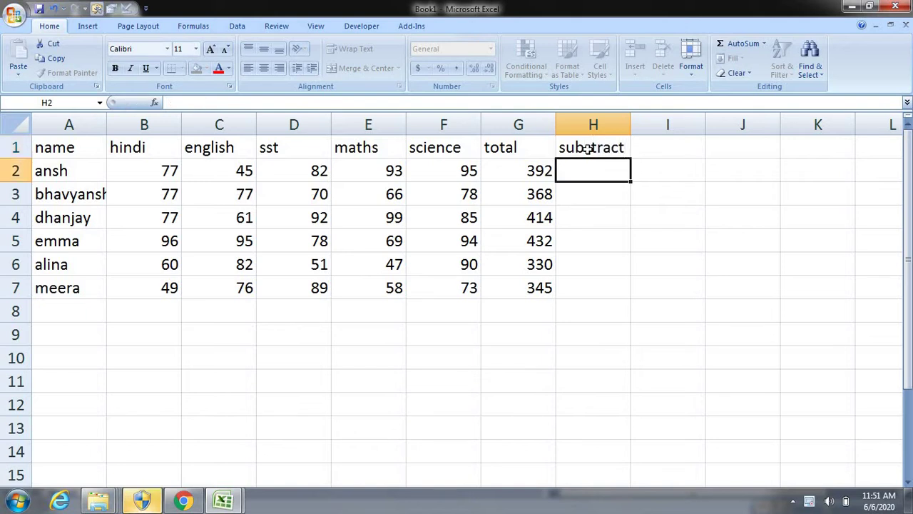
# Enter =SUM(G2-D2) in H2 and fill it down to H7
pyautogui.write('=su')
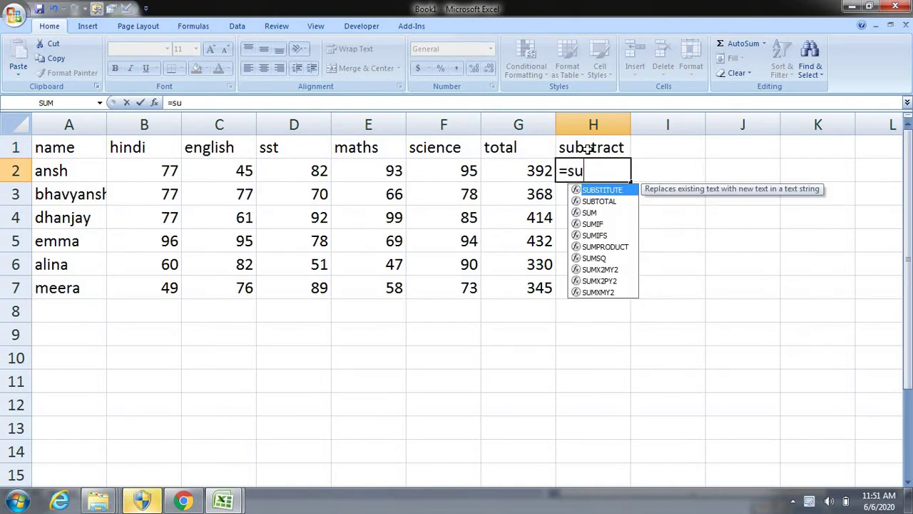
pyautogui.write('m')
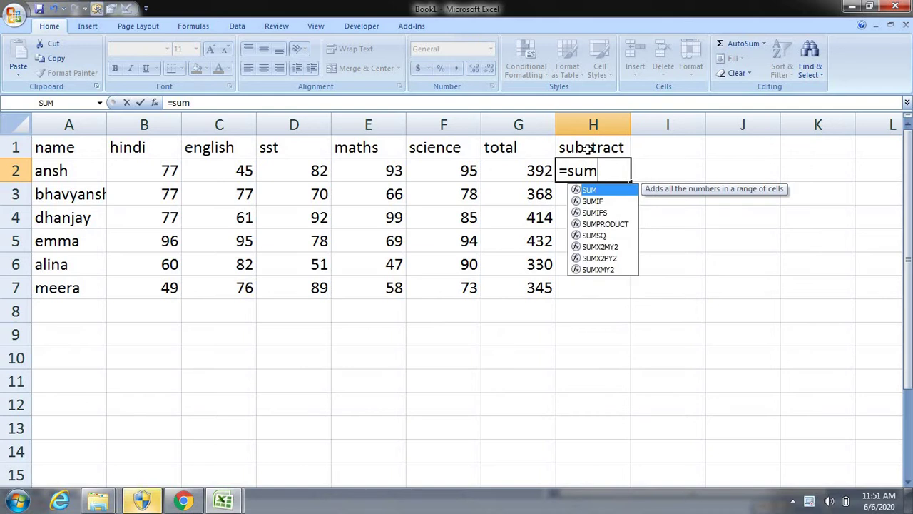
pyautogui.write('(')
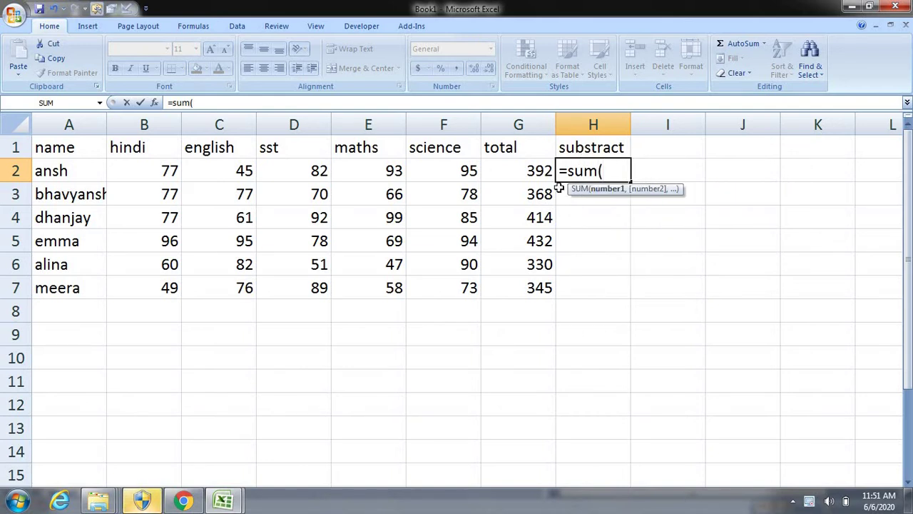
pyautogui.click(535, 172)
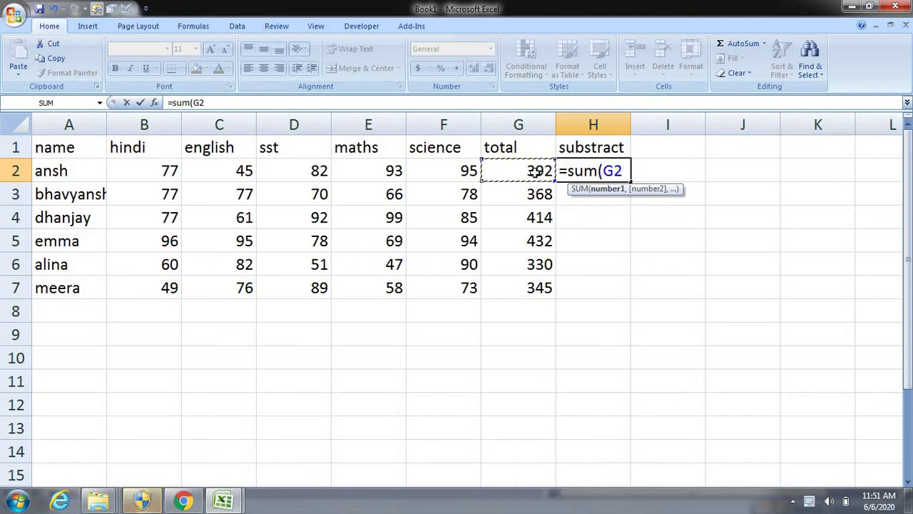
pyautogui.write('-')
pyautogui.click(311, 172)
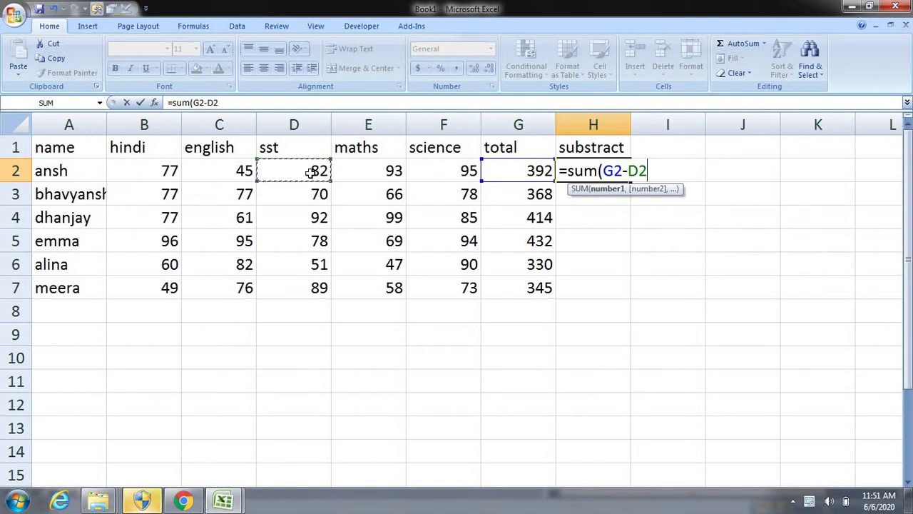
pyautogui.write(')')
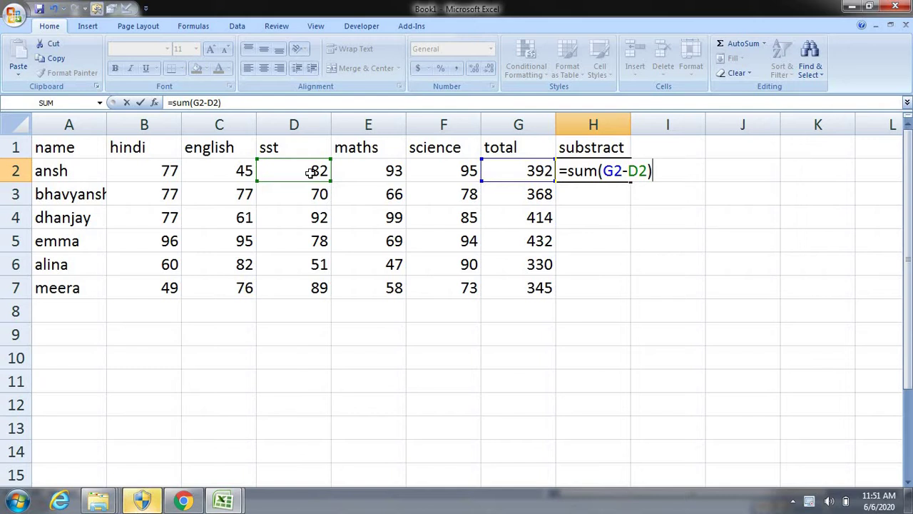
pyautogui.press('Return')
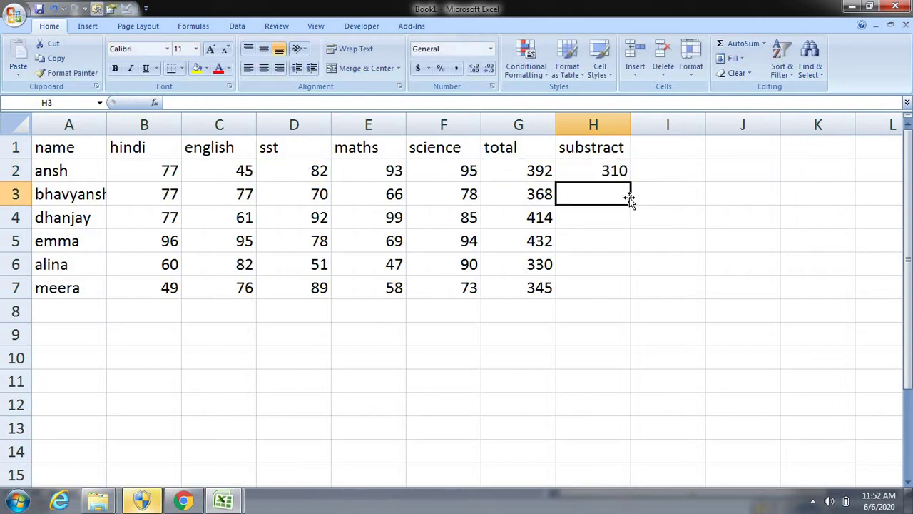
pyautogui.click(612, 171)
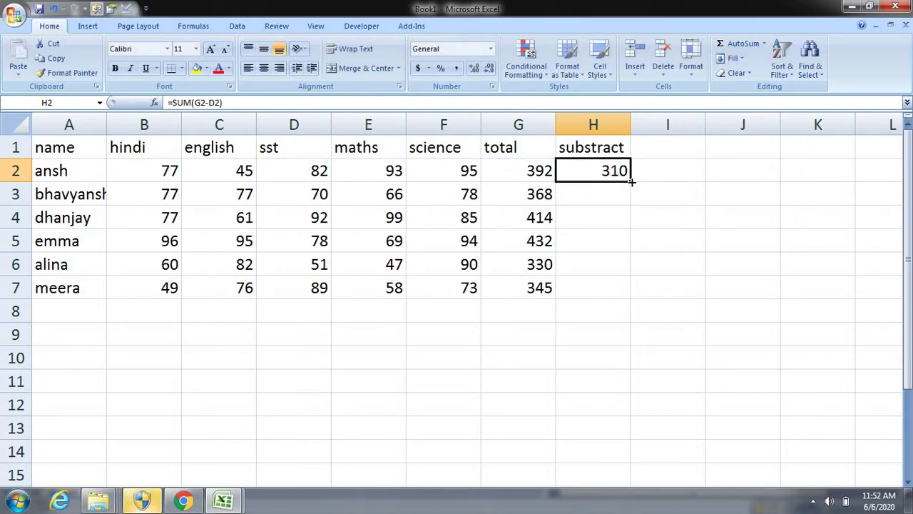
pyautogui.moveTo(631, 182); pyautogui.dragTo(638, 307)
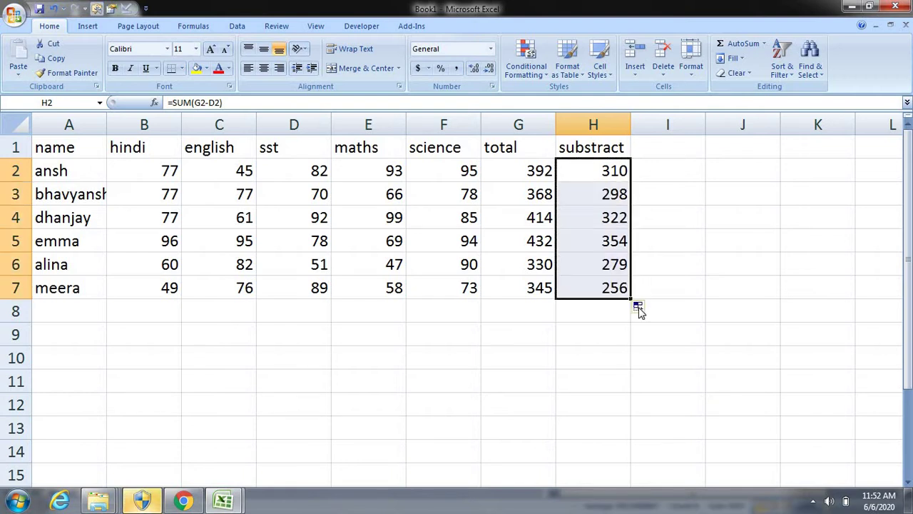
pyautogui.click(677, 152)
# Head column I 'product' and fill I2:I7 with =PRODUCT(B2:D2)
pyautogui.write('pro')
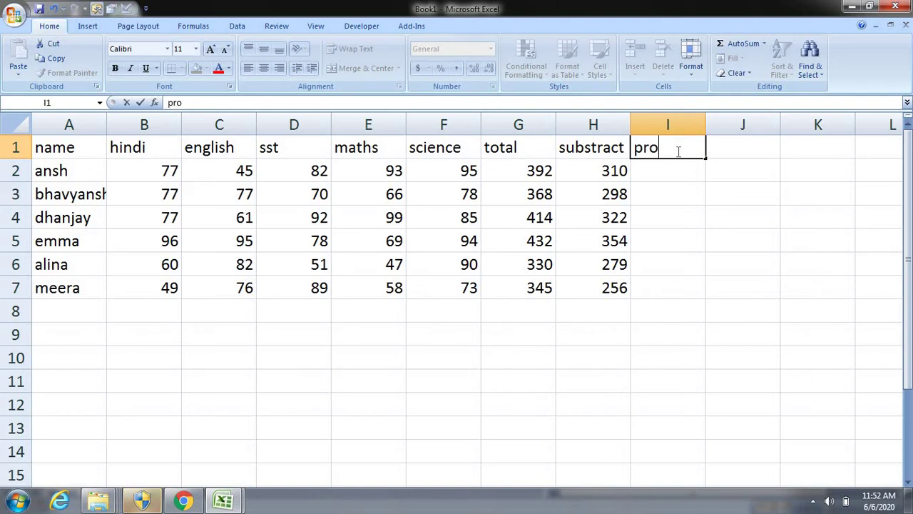
pyautogui.write('duct')
pyautogui.press('Return')
pyautogui.write('=')
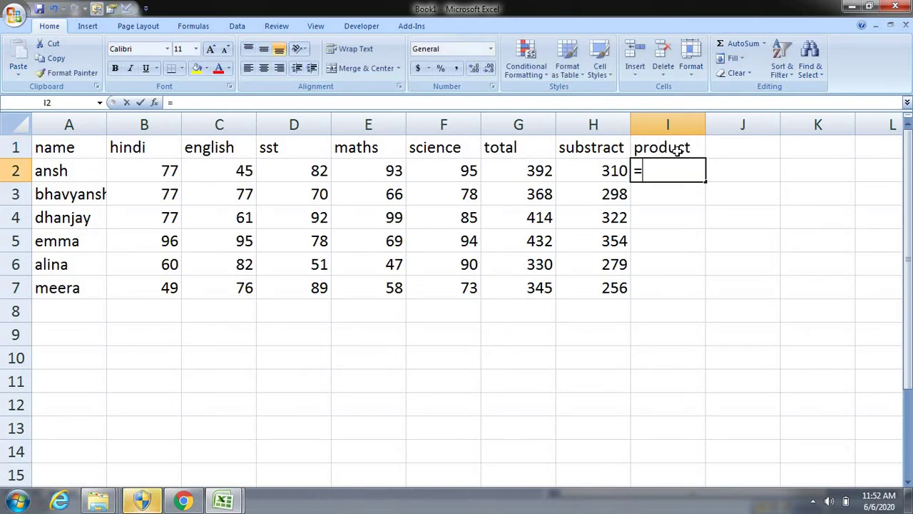
pyautogui.write('prod')
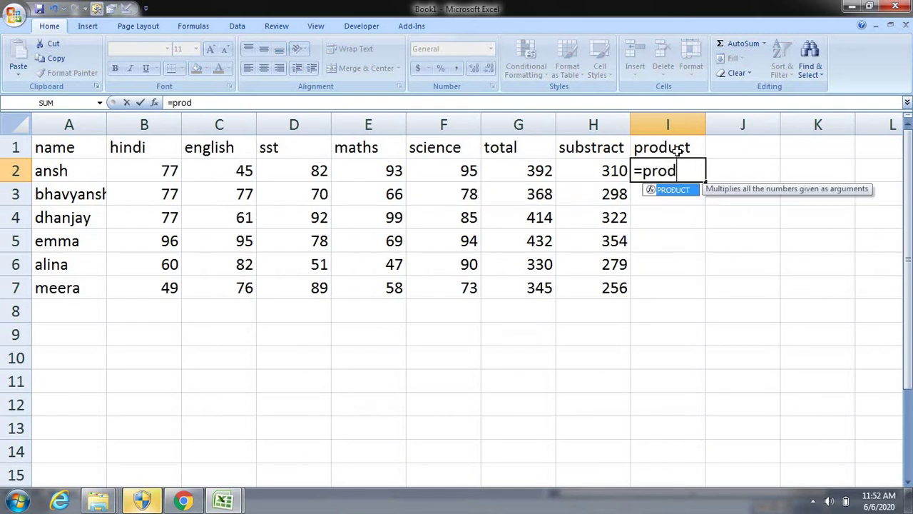
pyautogui.write('uct')
pyautogui.press('Tab')
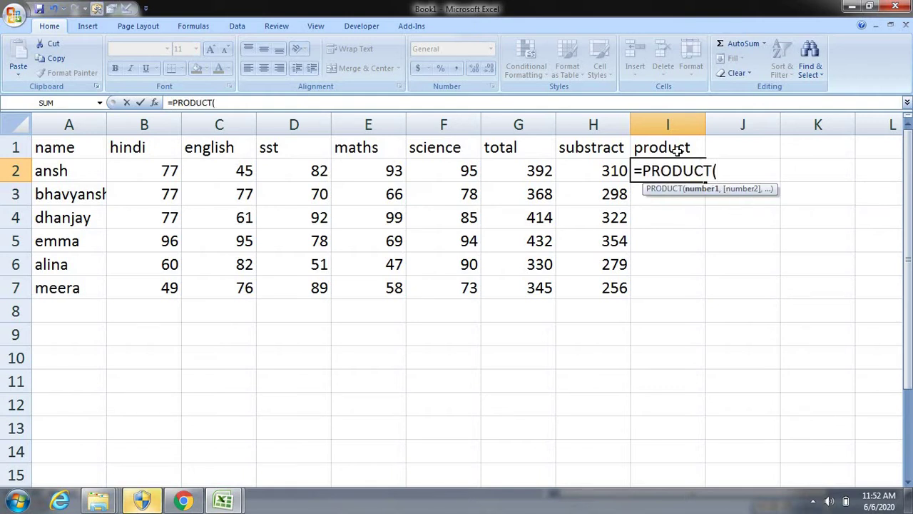
pyautogui.click(156, 172)
pyautogui.moveTo(181, 172); pyautogui.dragTo(298, 175)
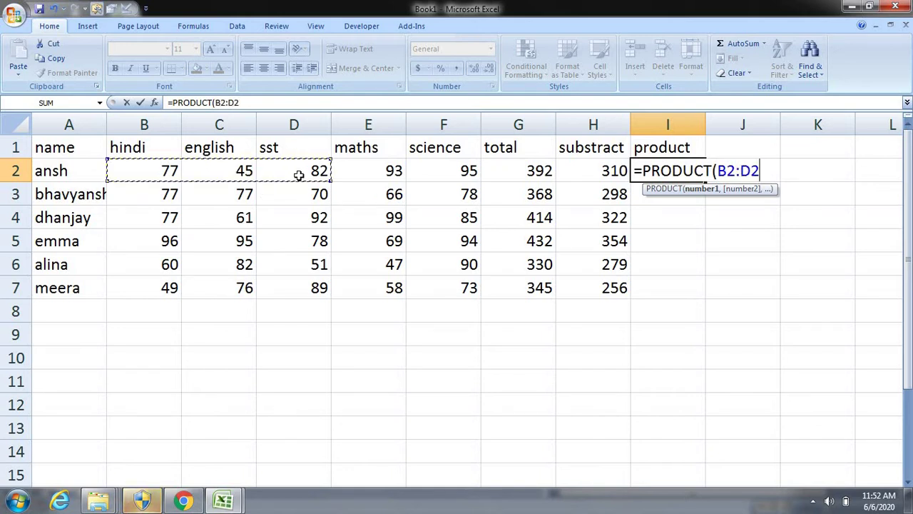
pyautogui.write(')')
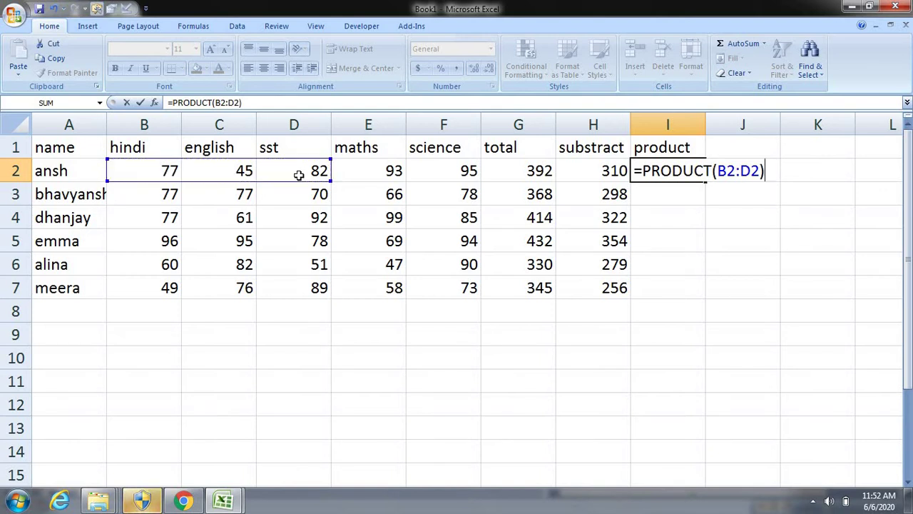
pyautogui.press('Return')
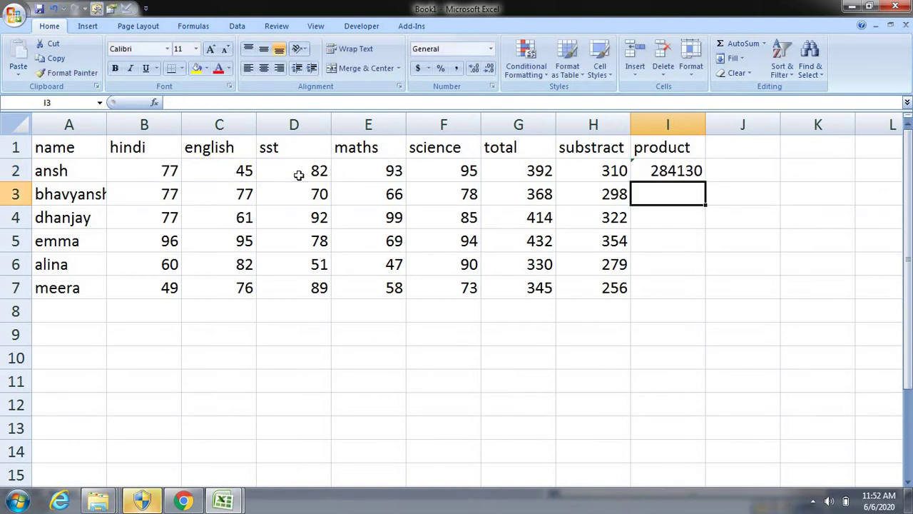
pyautogui.click(665, 170)
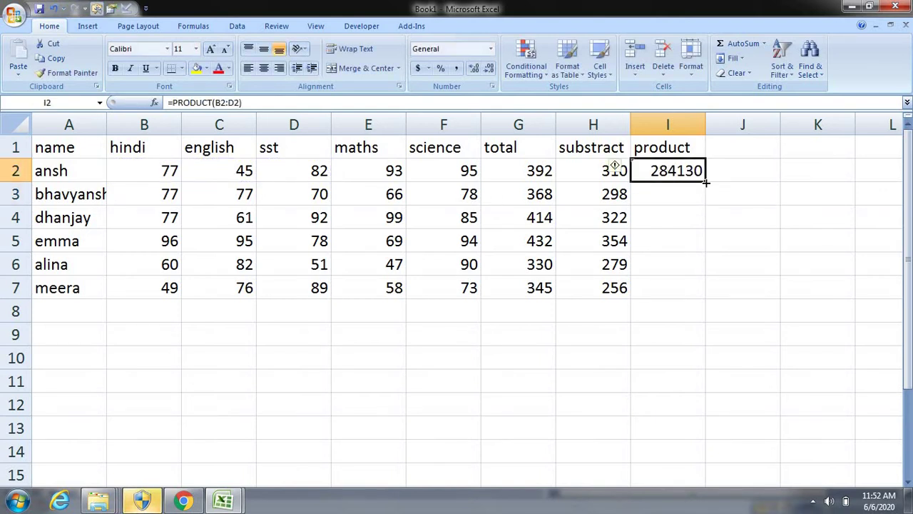
pyautogui.moveTo(704, 183); pyautogui.dragTo(706, 298)
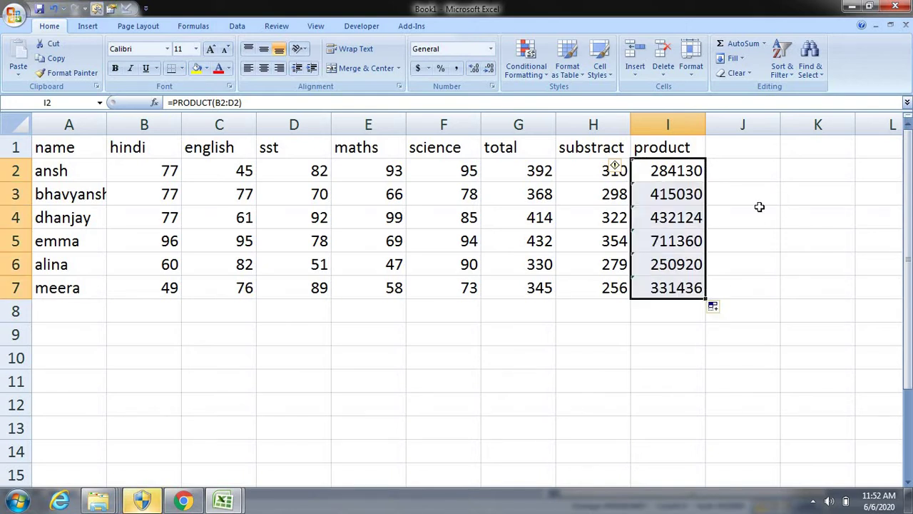
pyautogui.click(742, 150)
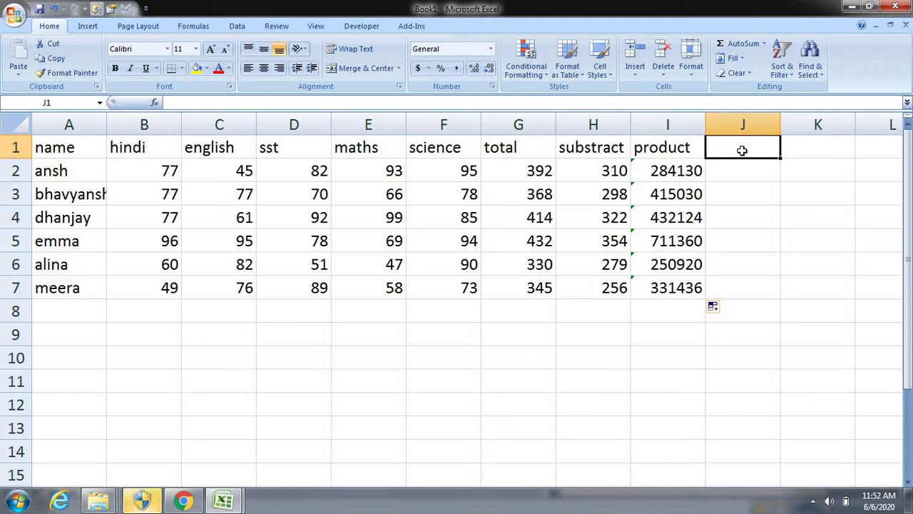
# Head column J 'divide' and fill J2:J7 with =I2/G2, giving 724.821 first
pyautogui.write('divide')
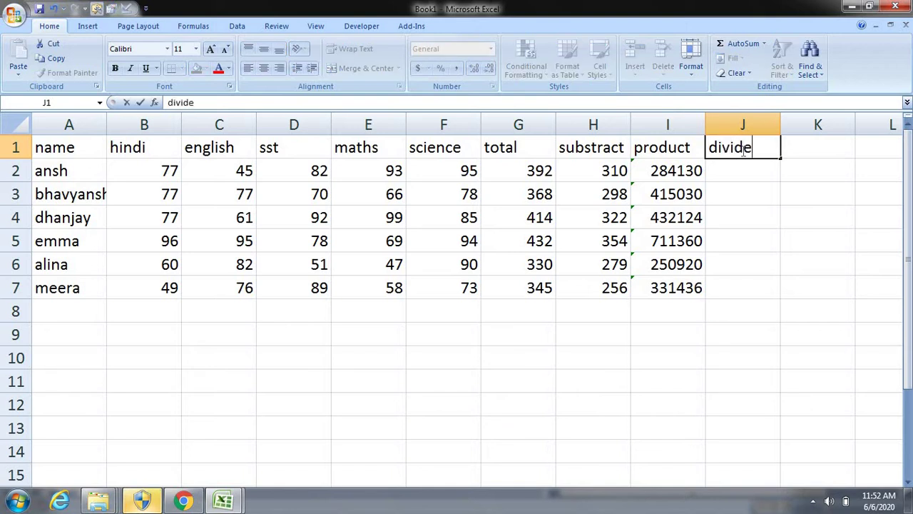
pyautogui.press('Return')
pyautogui.write('=')
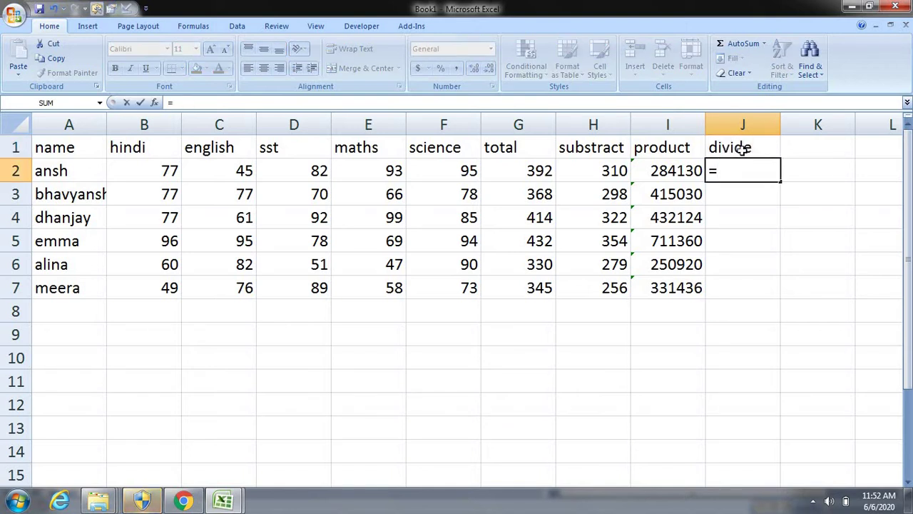
pyautogui.click(684, 177)
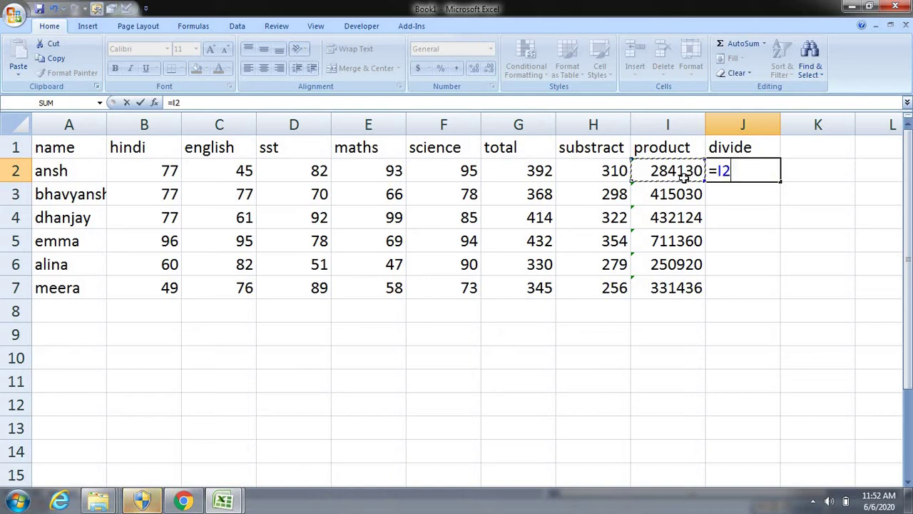
pyautogui.write('/')
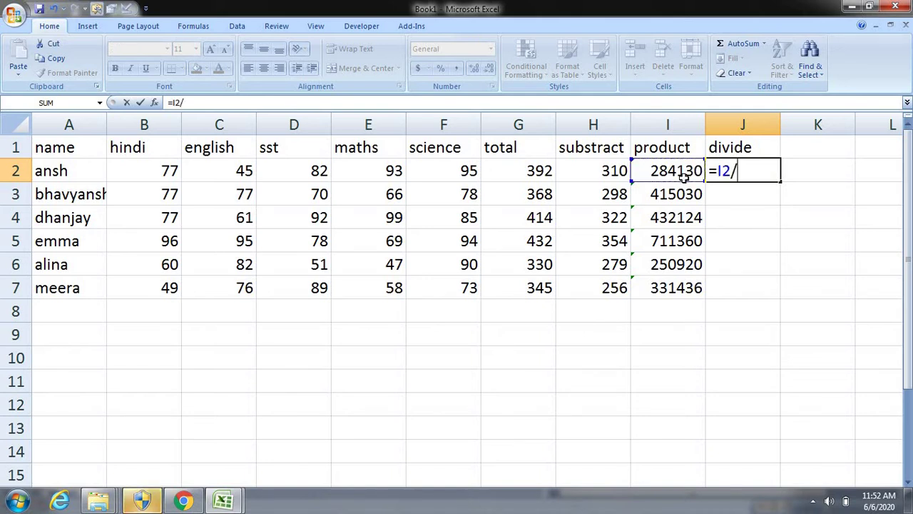
pyautogui.click(537, 169)
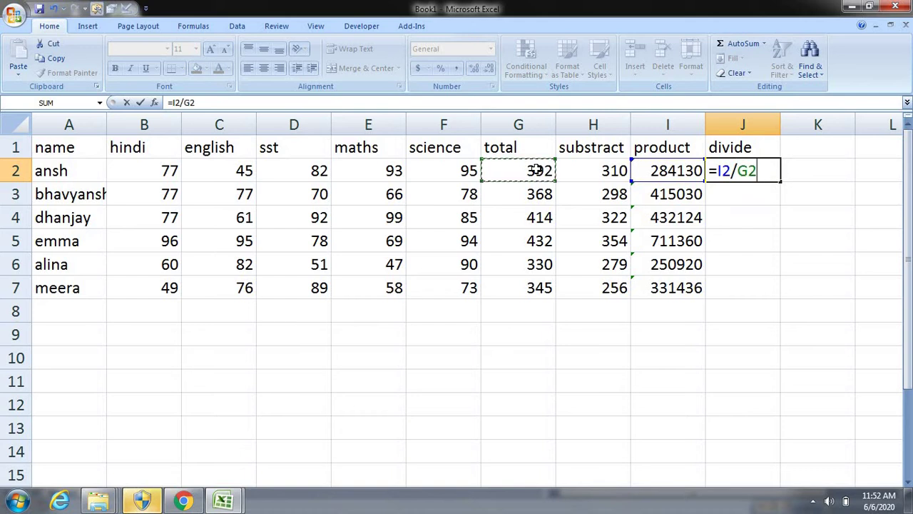
pyautogui.press('Return')
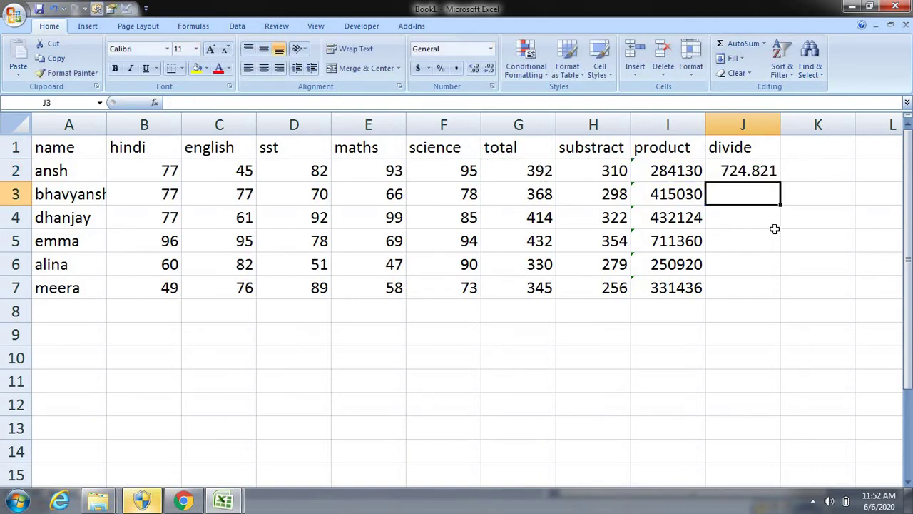
pyautogui.click(765, 171)
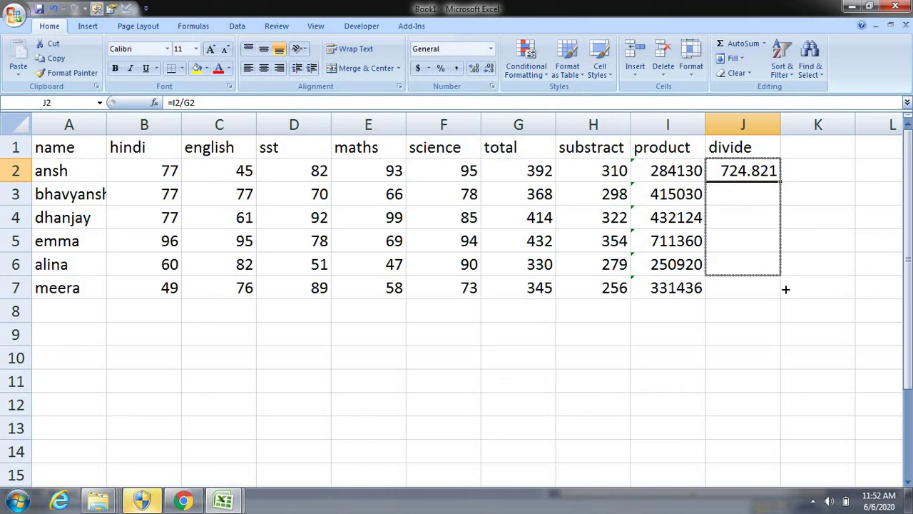
pyautogui.moveTo(780, 181); pyautogui.dragTo(784, 288)
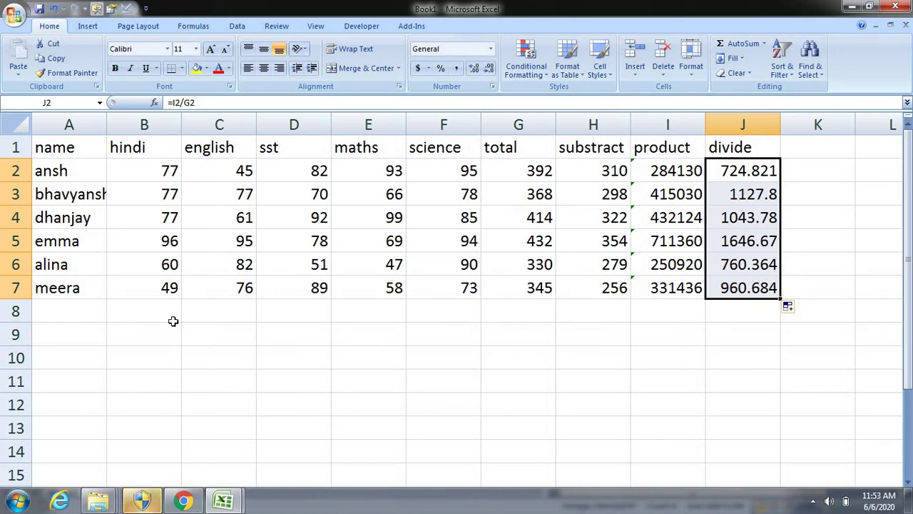
# Label A8 'average' and enter =AVERAGE(B2:B7) in B8, giving 72.6667
pyautogui.click(86, 312)
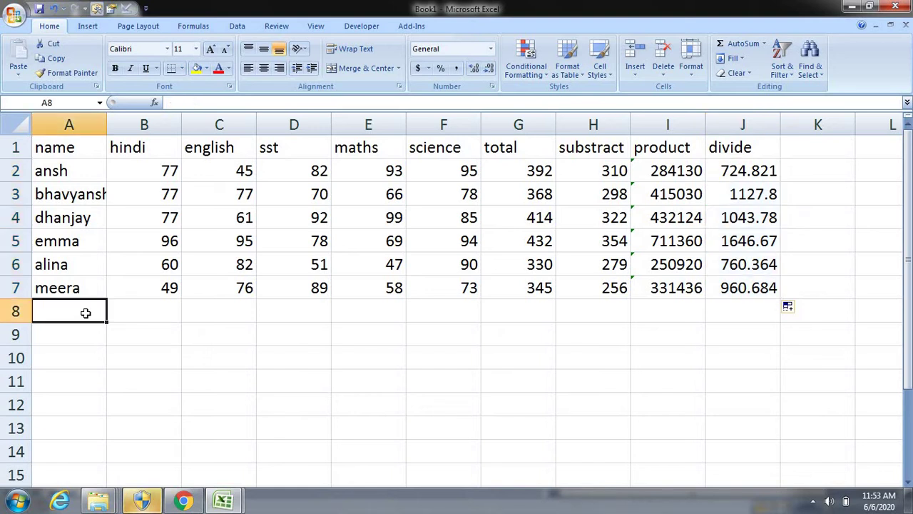
pyautogui.write('avera')
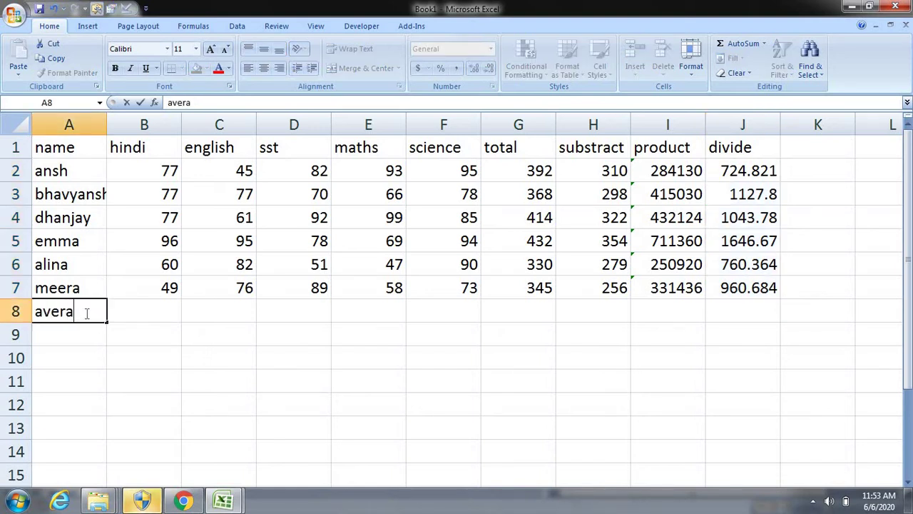
pyautogui.write('ge')
pyautogui.press('Tab')
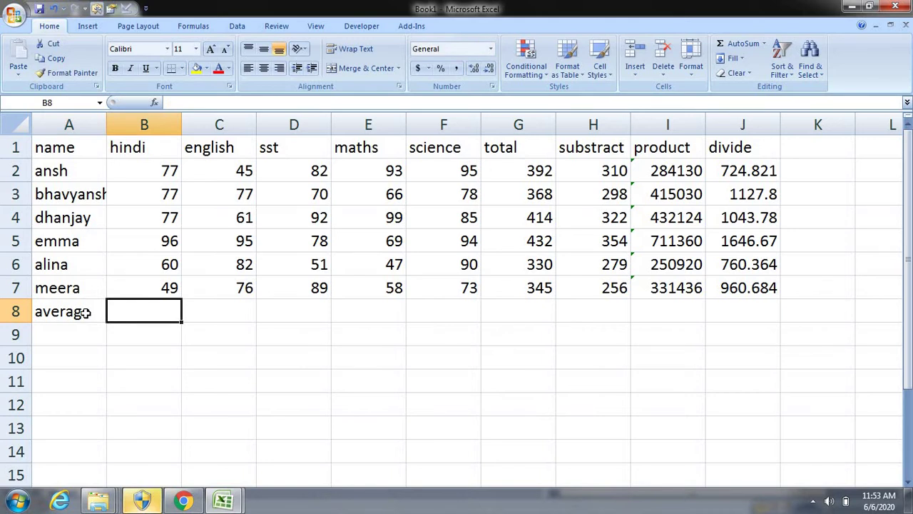
pyautogui.write('=av')
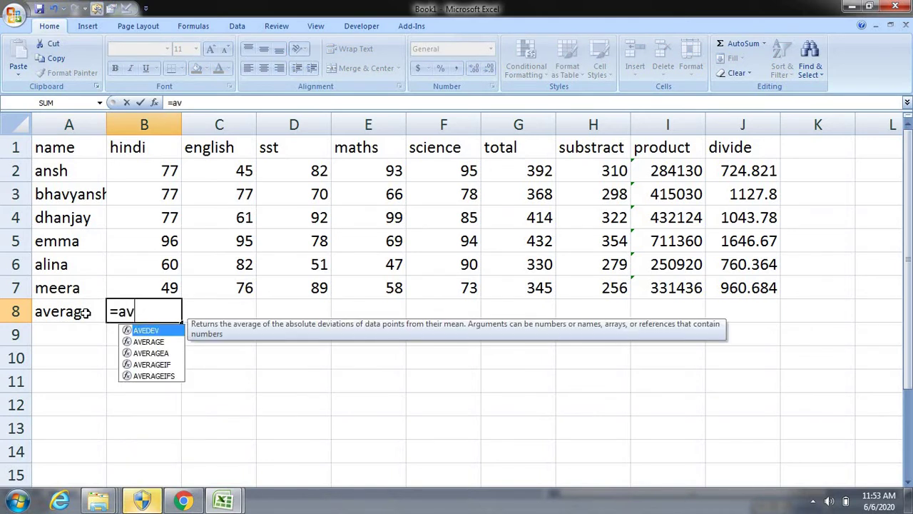
pyautogui.press('Down')
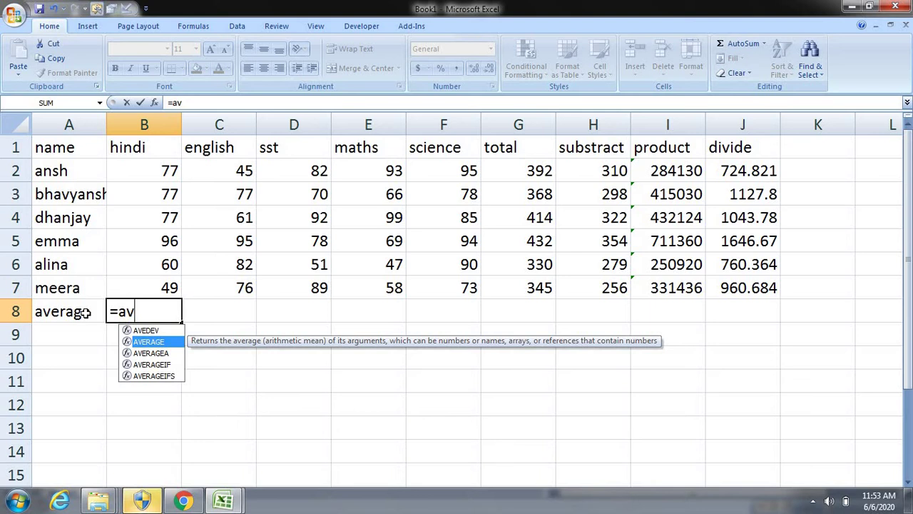
pyautogui.press('Tab')
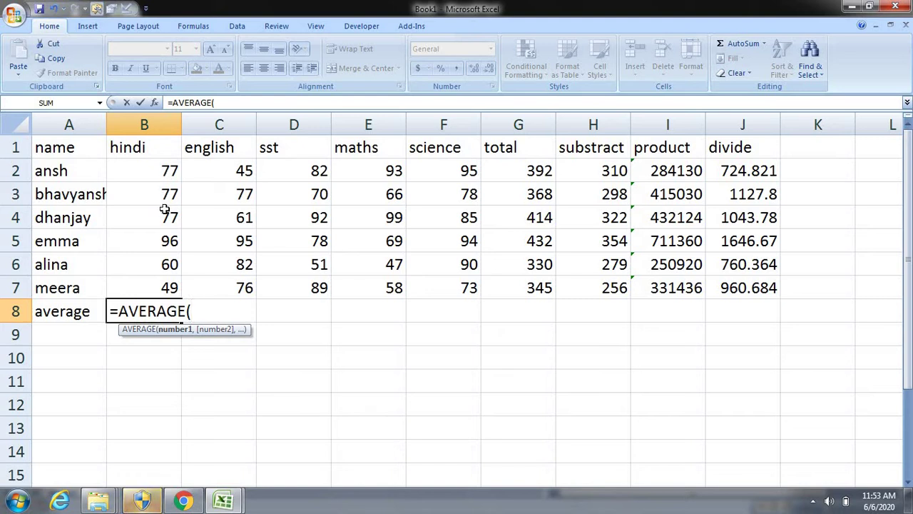
pyautogui.moveTo(164, 172); pyautogui.dragTo(163, 284)
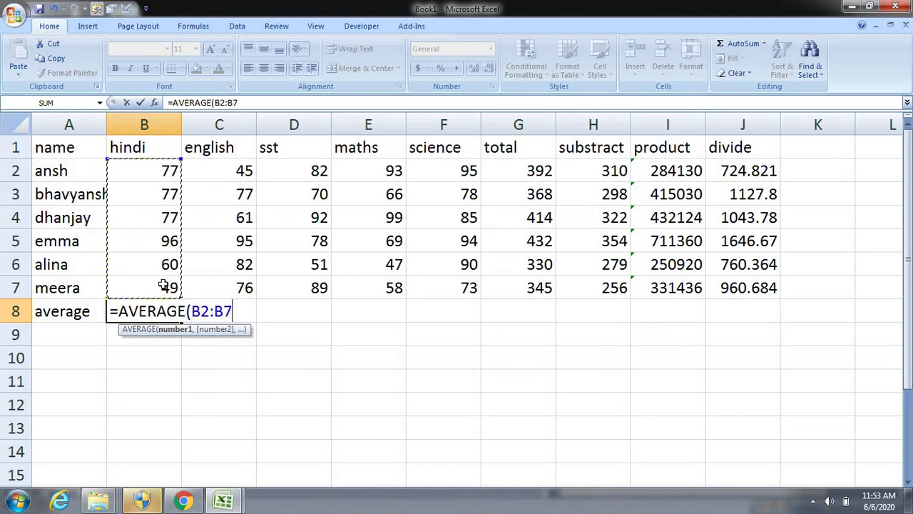
pyautogui.write(')')
pyautogui.press('Return')
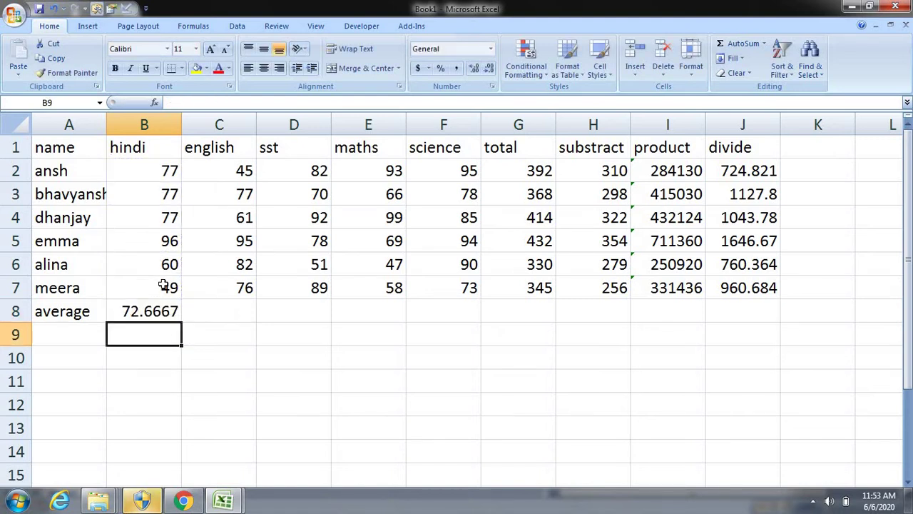
pyautogui.click(157, 312)
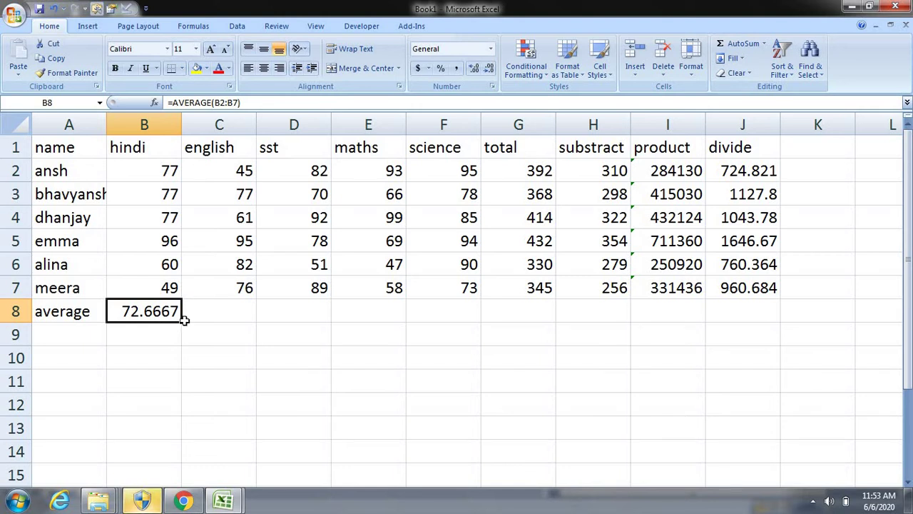
# Show the hindi average in B8 to two decimals as 72.67
pyautogui.click(473, 69)
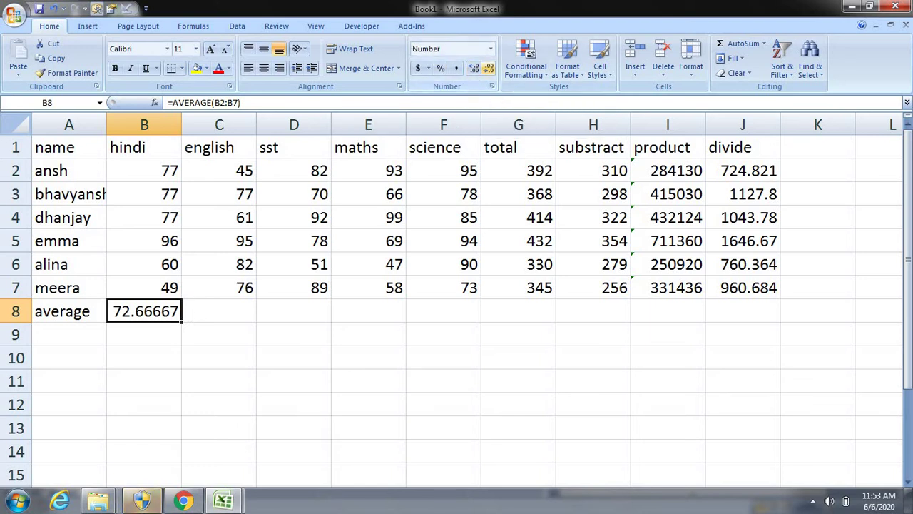
pyautogui.click(490, 71)
pyautogui.click(490, 72)
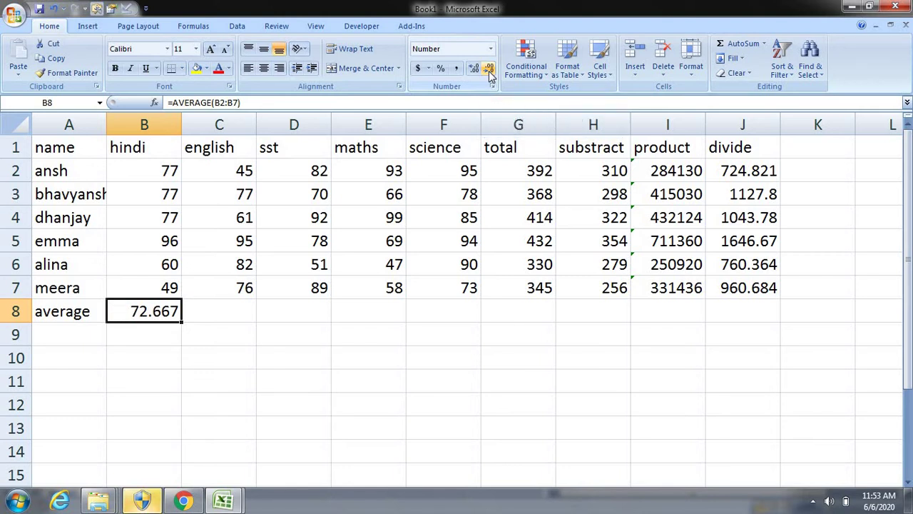
pyautogui.click(489, 71)
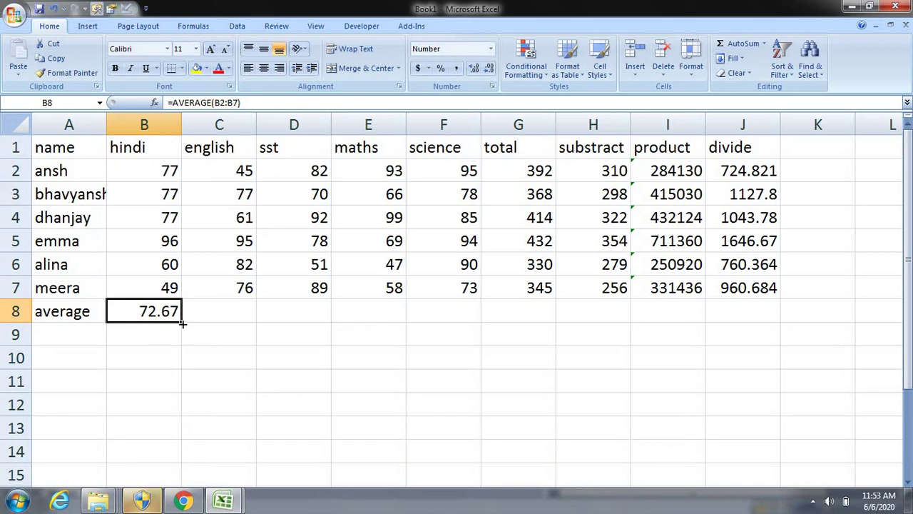
# Fill the average row across to G8: 72.67, 72.67, 77.00, 72.00, 85.83, 380.17
pyautogui.moveTo(184, 320)
pyautogui.mouseDown()
pyautogui.moveTo(360, 322)
pyautogui.moveTo(570, 343)
pyautogui.mouseUp()
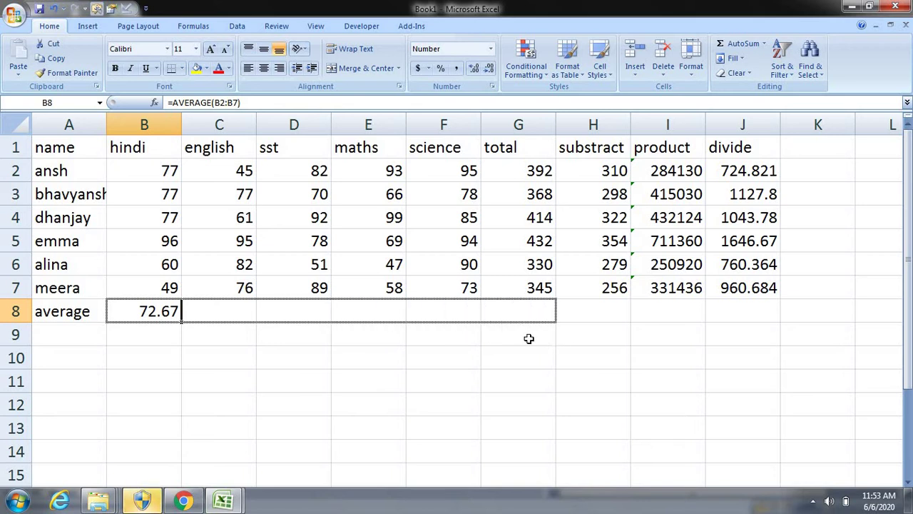
pyautogui.moveTo(569, 344); pyautogui.dragTo(528, 338)
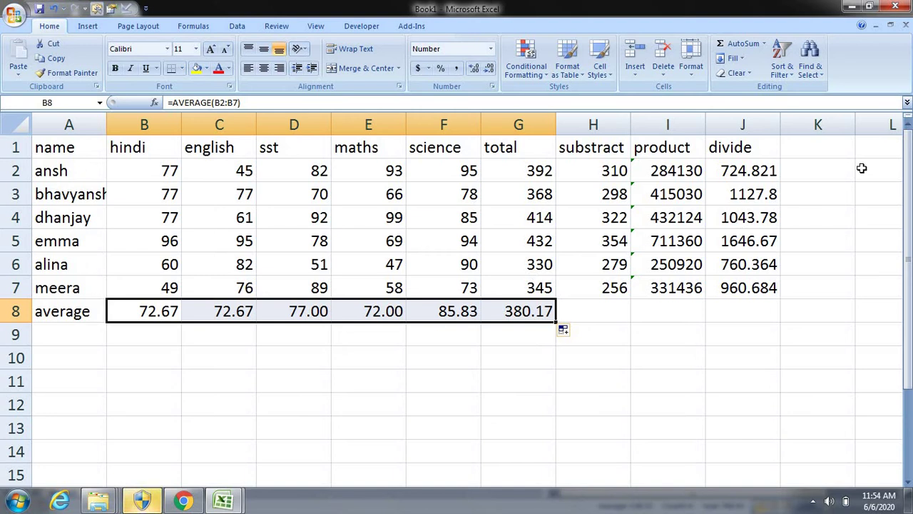
pyautogui.click(831, 153)
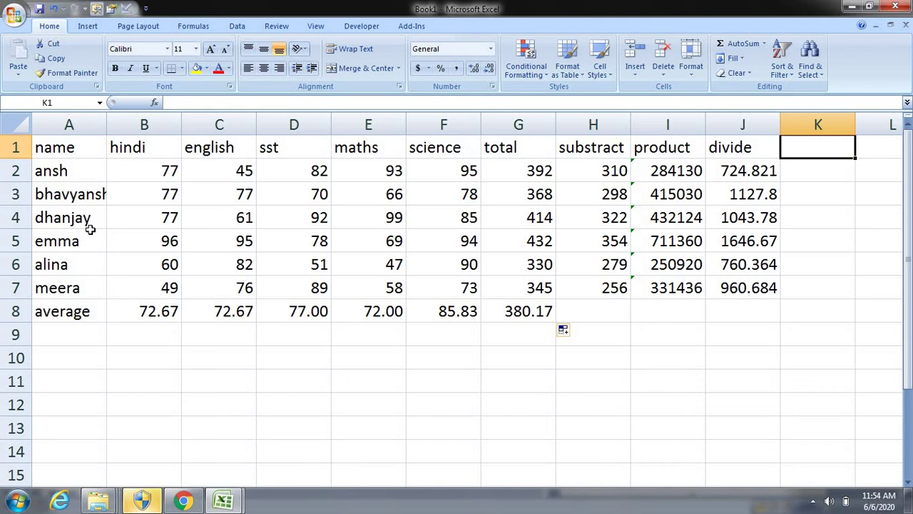
# Enter the heading 'NAME' in K1
pyautogui.write('upp')
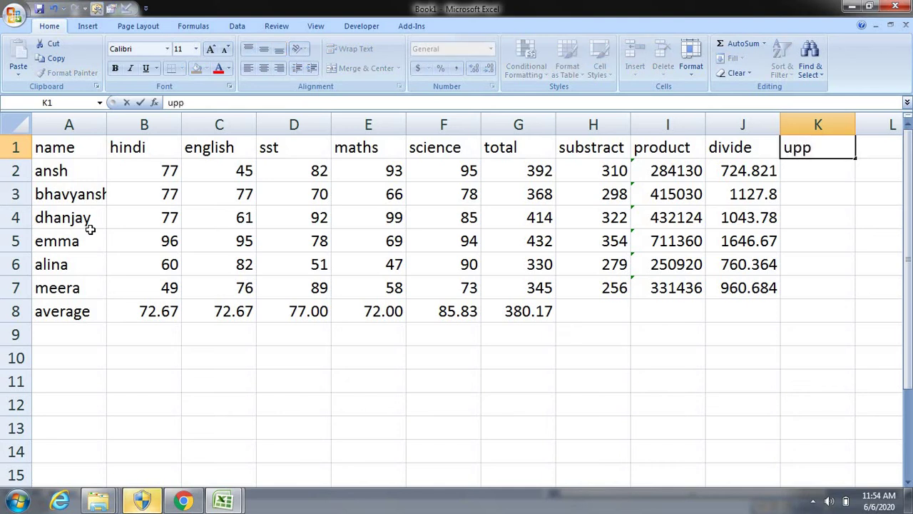
pyautogui.write('er')
pyautogui.press('BackSpace')
pyautogui.press('BackSpace')
pyautogui.press('BackSpace')
pyautogui.press('BackSpace')
pyautogui.press('BackSpace')
pyautogui.write('NAME')
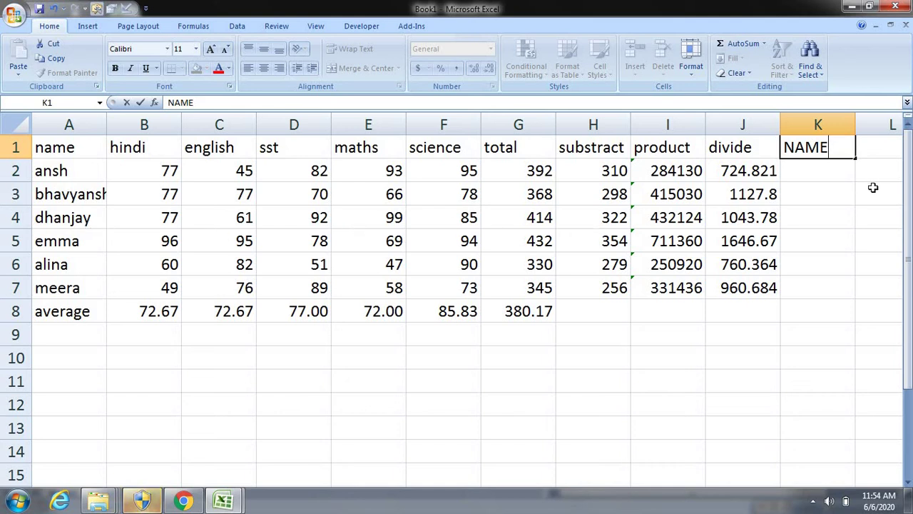
pyautogui.click(818, 171)
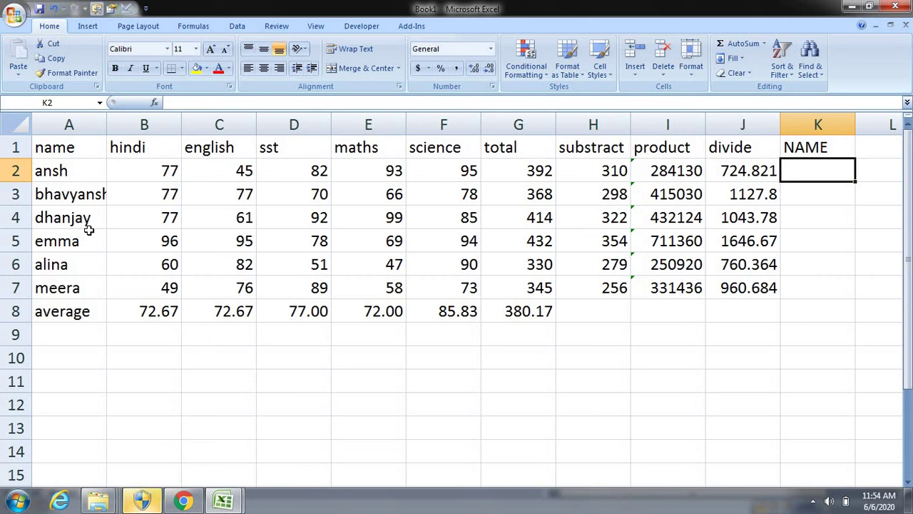
# Fill K2:K7 with =UPPER(A2) and widen column K to fit BHAVYANSH
pyautogui.write('=')
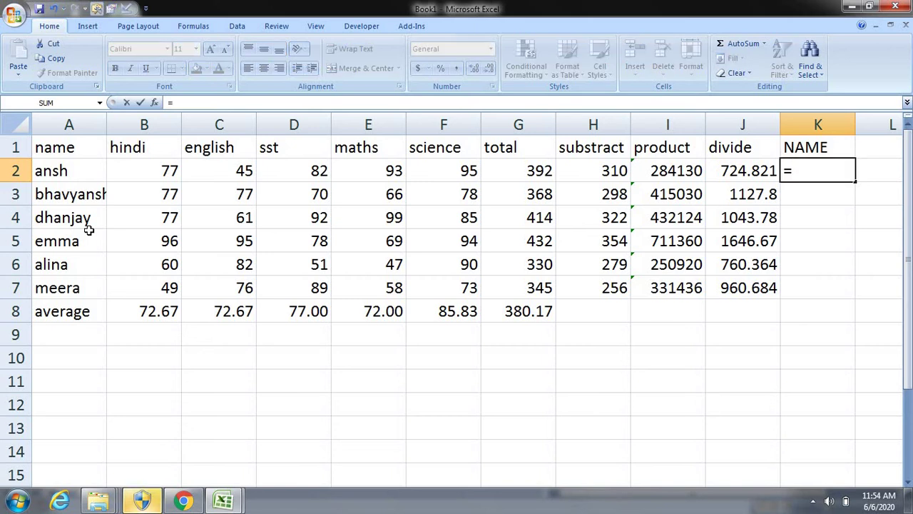
pyautogui.write('UPPER')
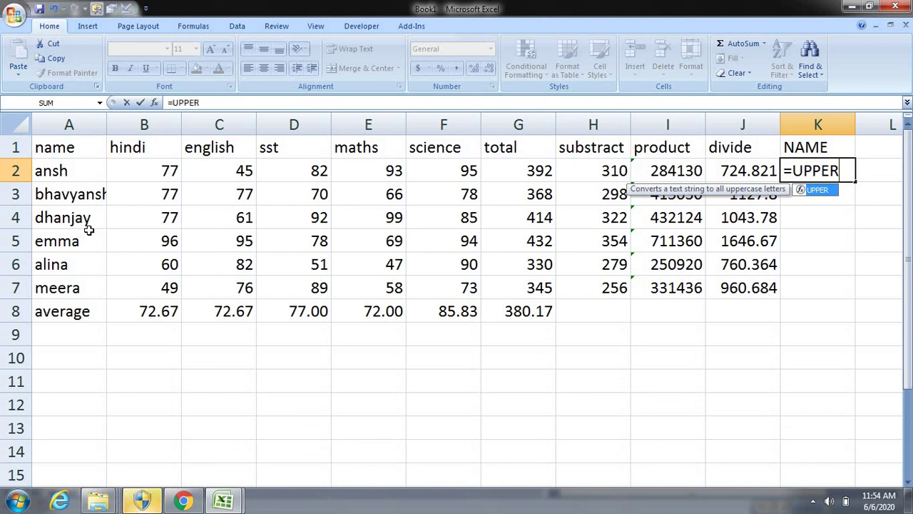
pyautogui.write('(')
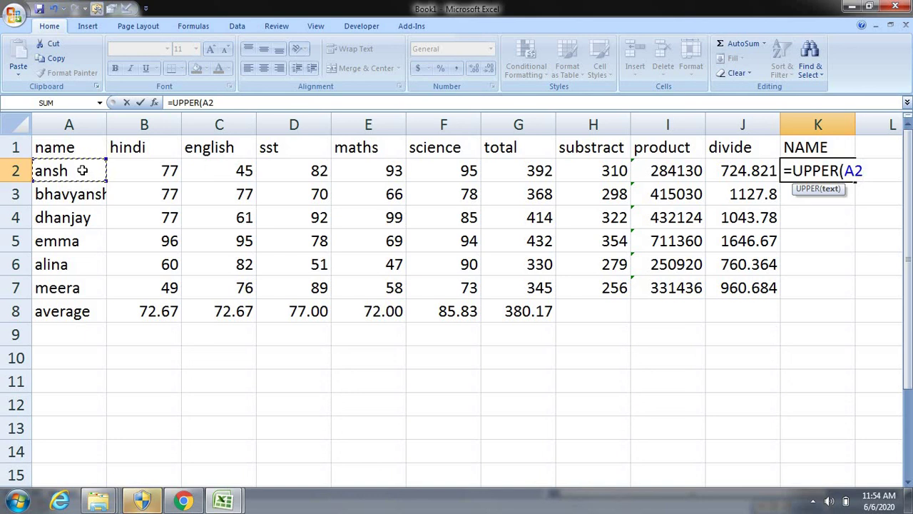
pyautogui.write(')')
pyautogui.press('Return')
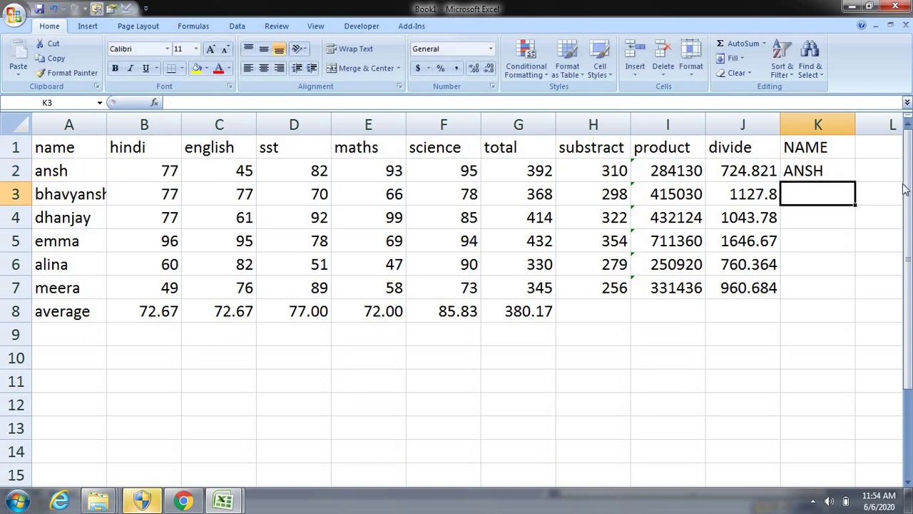
pyautogui.click(840, 172)
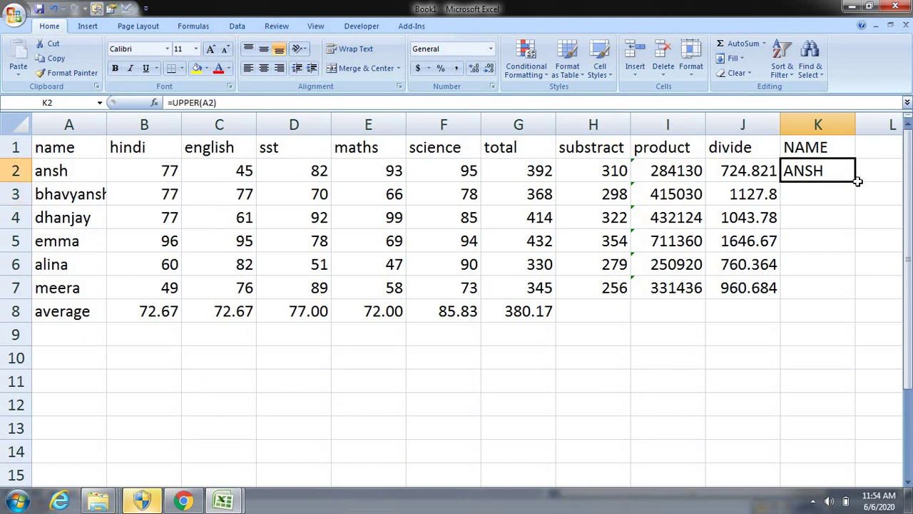
pyautogui.moveTo(856, 182); pyautogui.dragTo(861, 292)
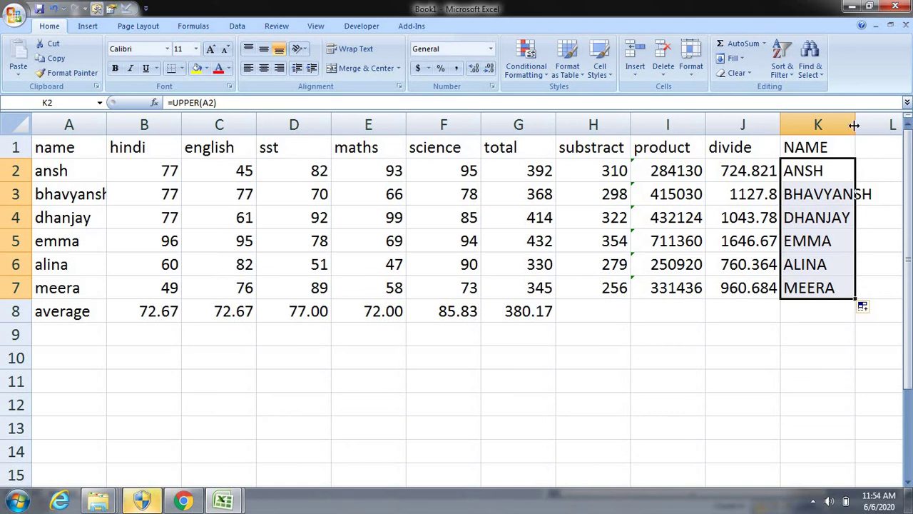
pyautogui.moveTo(857, 125); pyautogui.dragTo(876, 126)
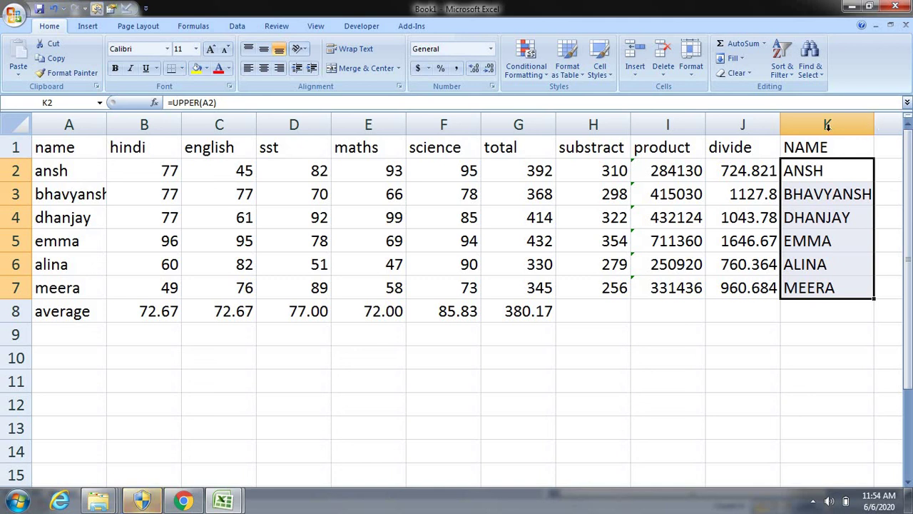
# Change the K1 heading to 'UPPERCASE'
pyautogui.click(833, 150)
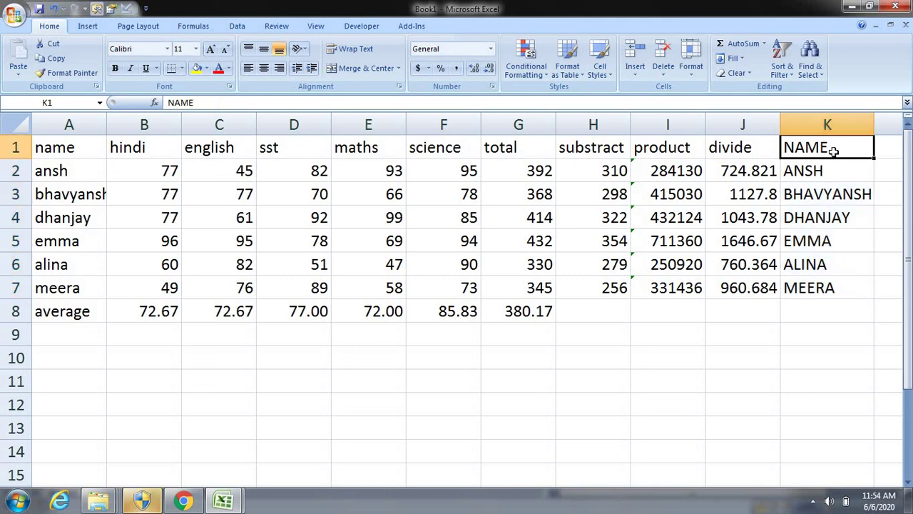
pyautogui.write('UP')
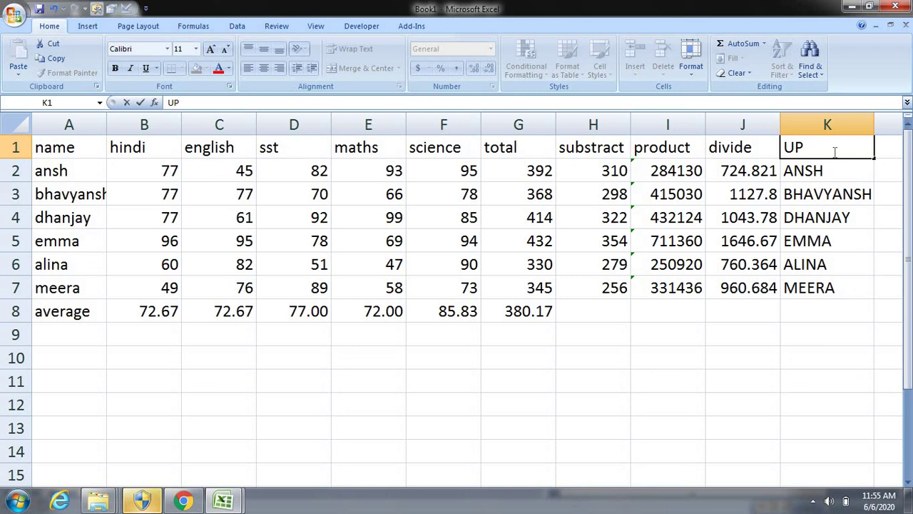
pyautogui.write('PER')
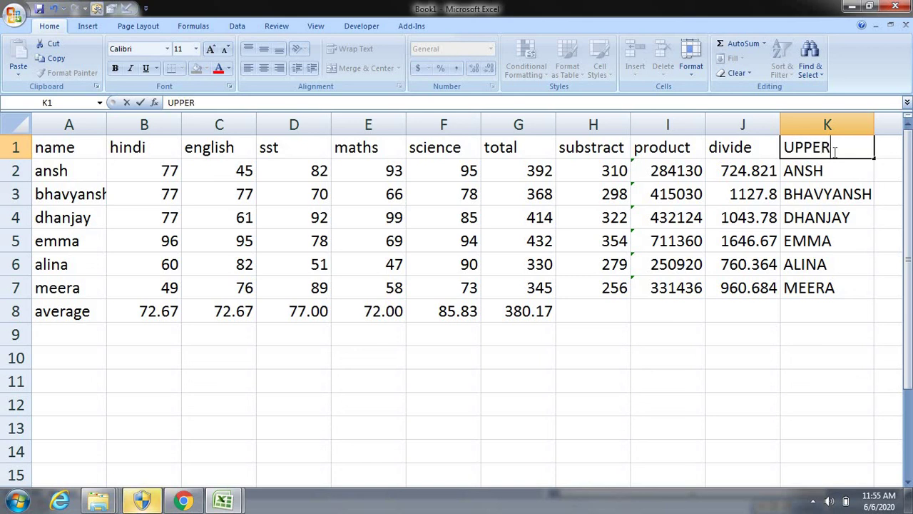
pyautogui.write('CASE')
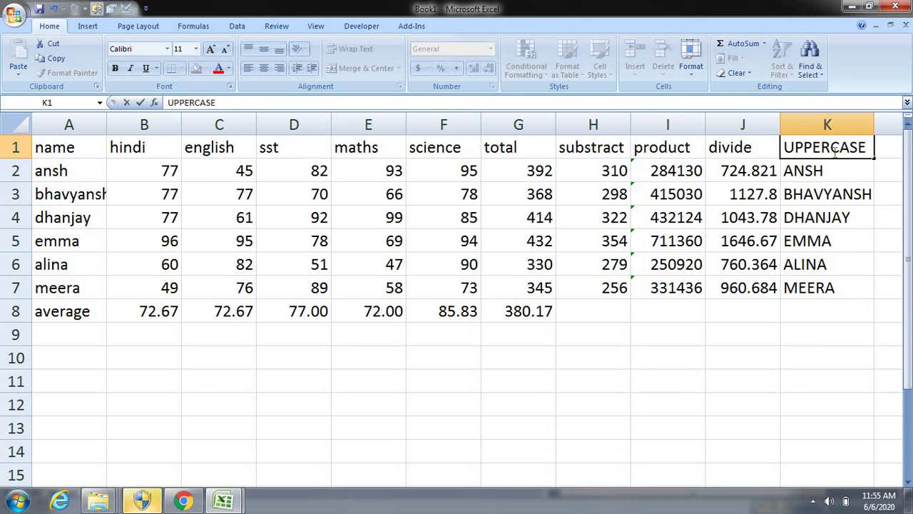
pyautogui.click(791, 356)
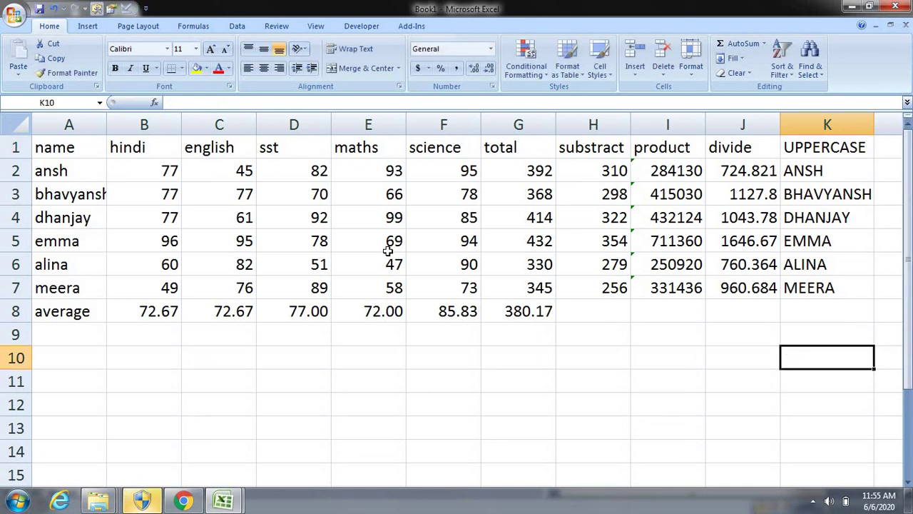